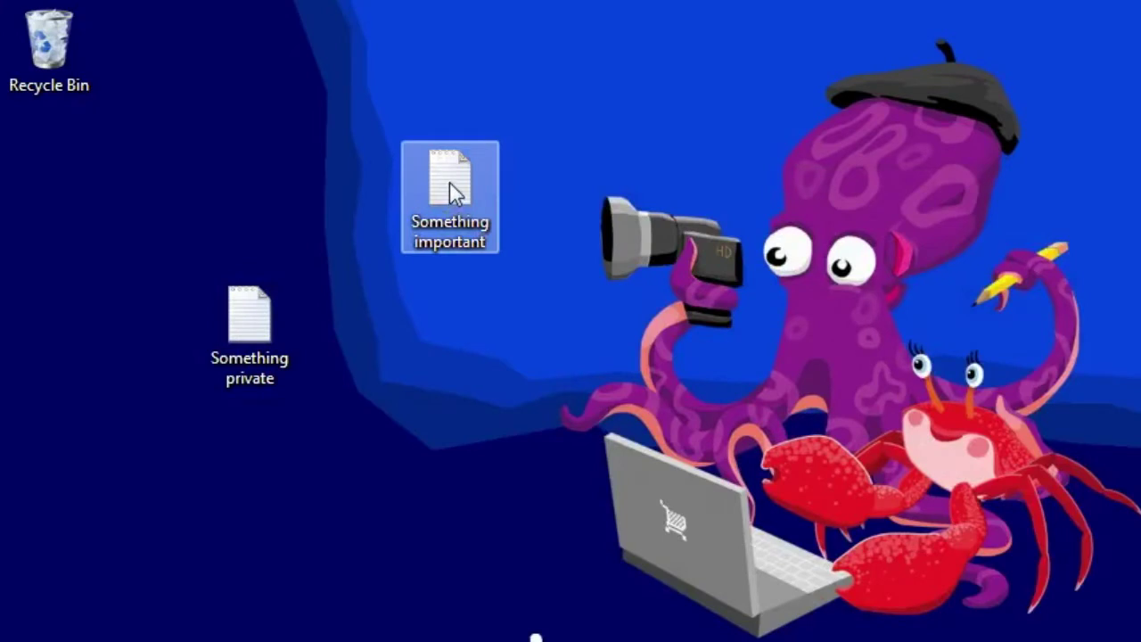
# Delete the Something important and Something private files permanently by binning them and emptying the Recycle Bin.
pyautogui.moveTo(450, 187); pyautogui.dragTo(54, 49)
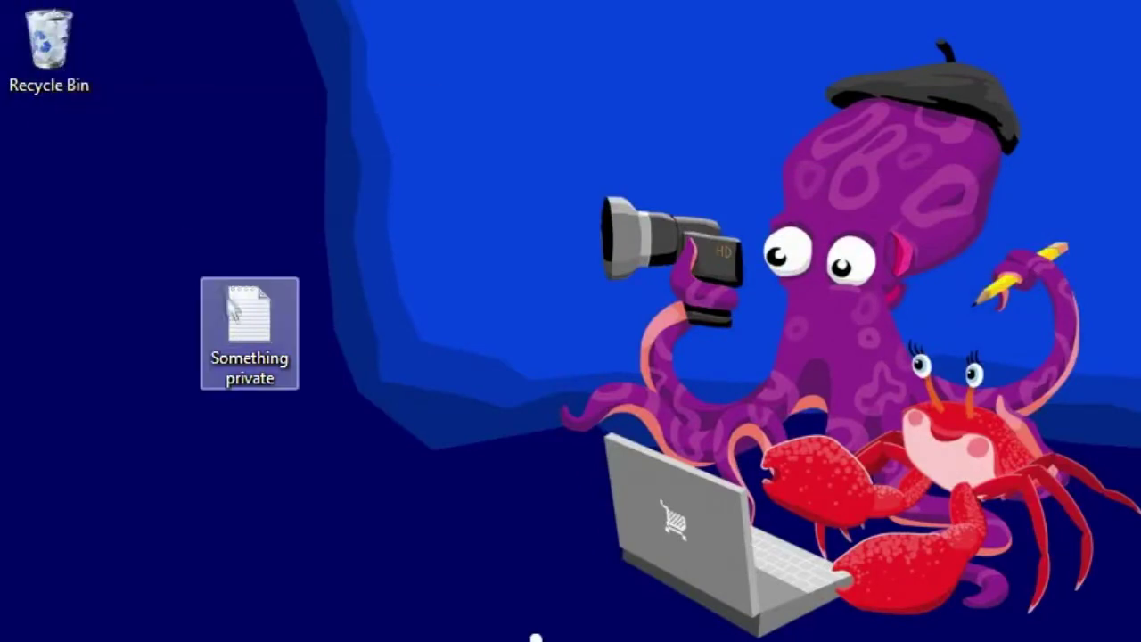
pyautogui.moveTo(230, 307); pyautogui.dragTo(54, 49)
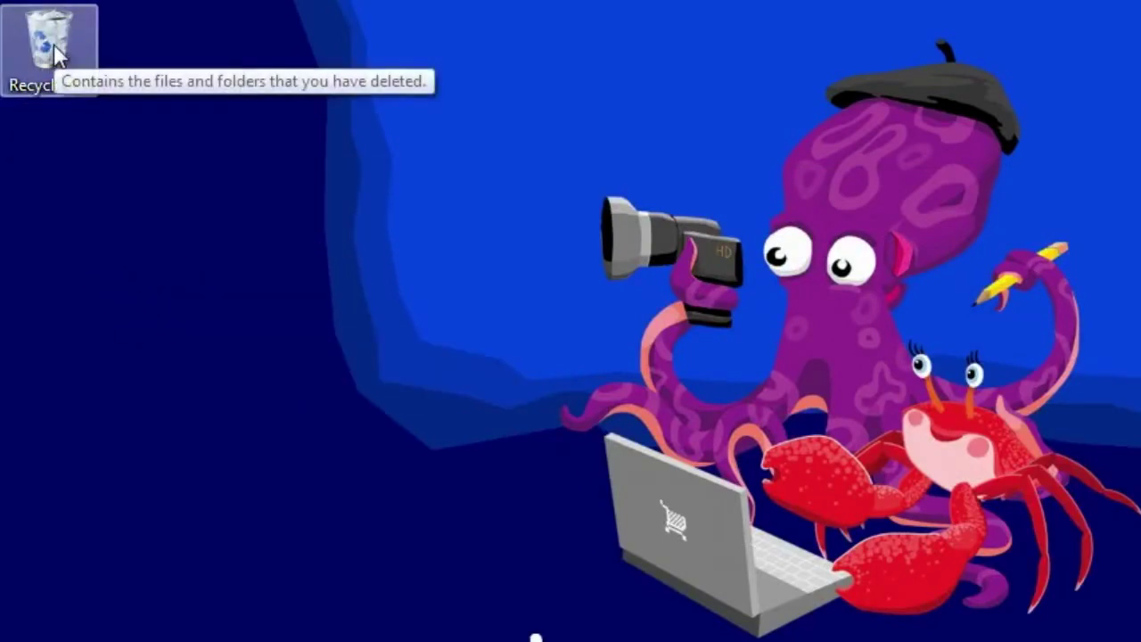
pyautogui.rightClick(55, 56)
pyautogui.click(82, 93)
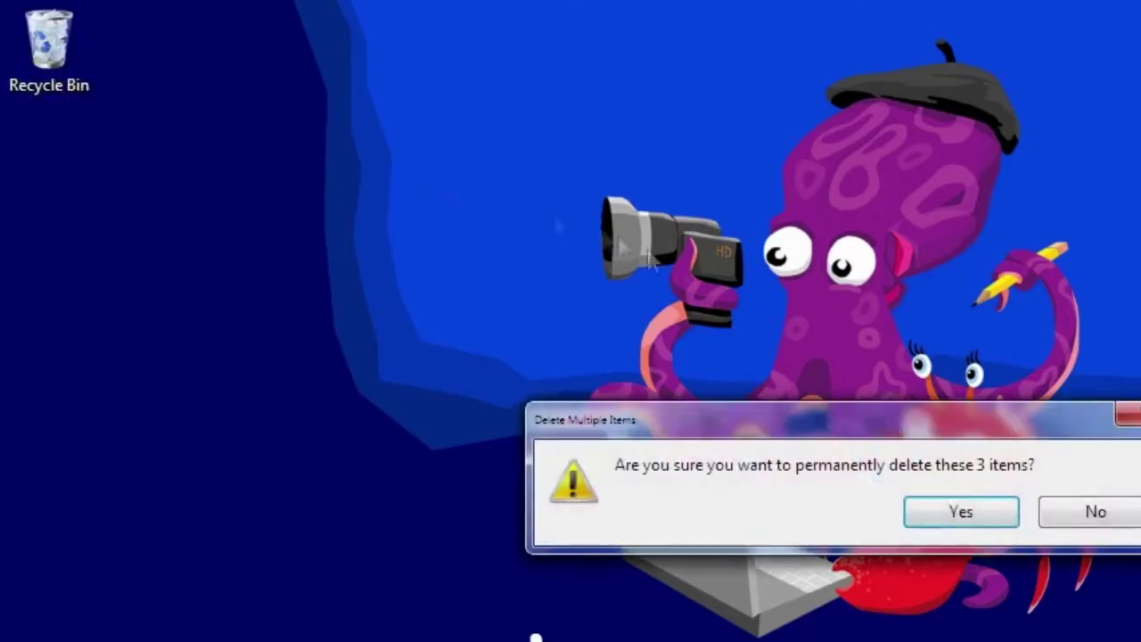
pyautogui.moveTo(851, 431); pyautogui.dragTo(486, 230)
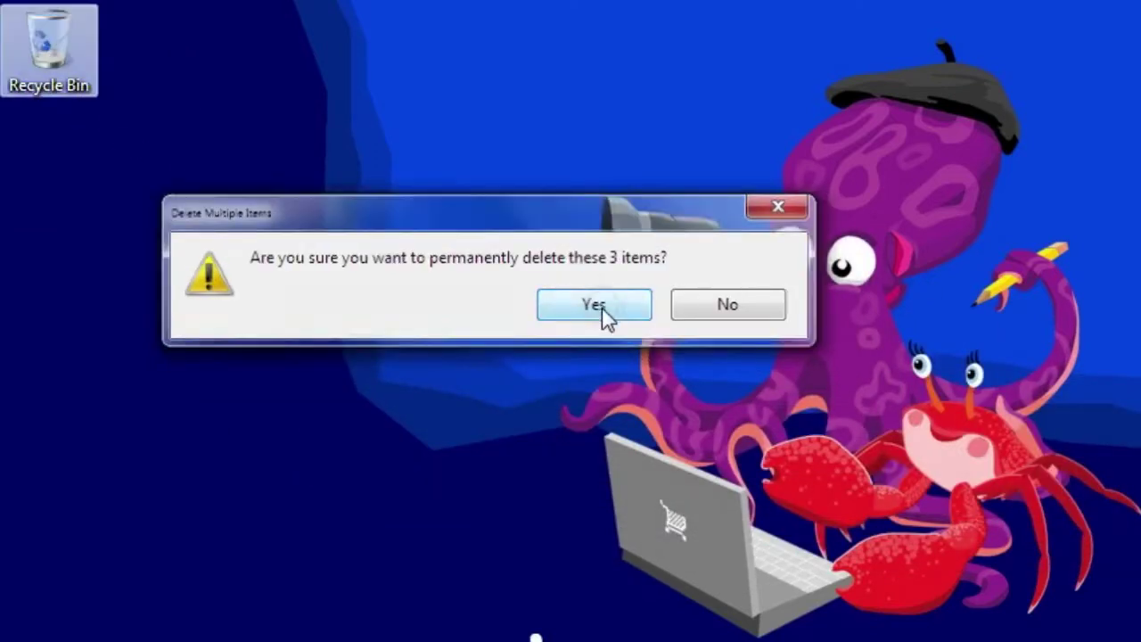
pyautogui.click(603, 308)
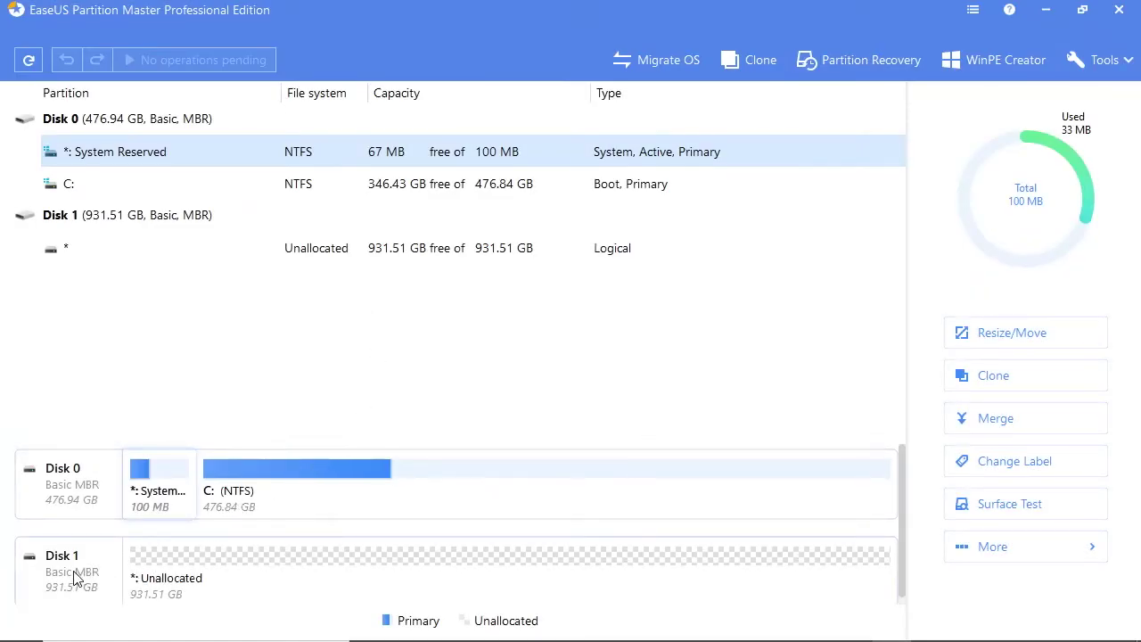
# Queue a Wipe Data operation on Disk 1 with 5 passes.
pyautogui.rightClick(76, 579)
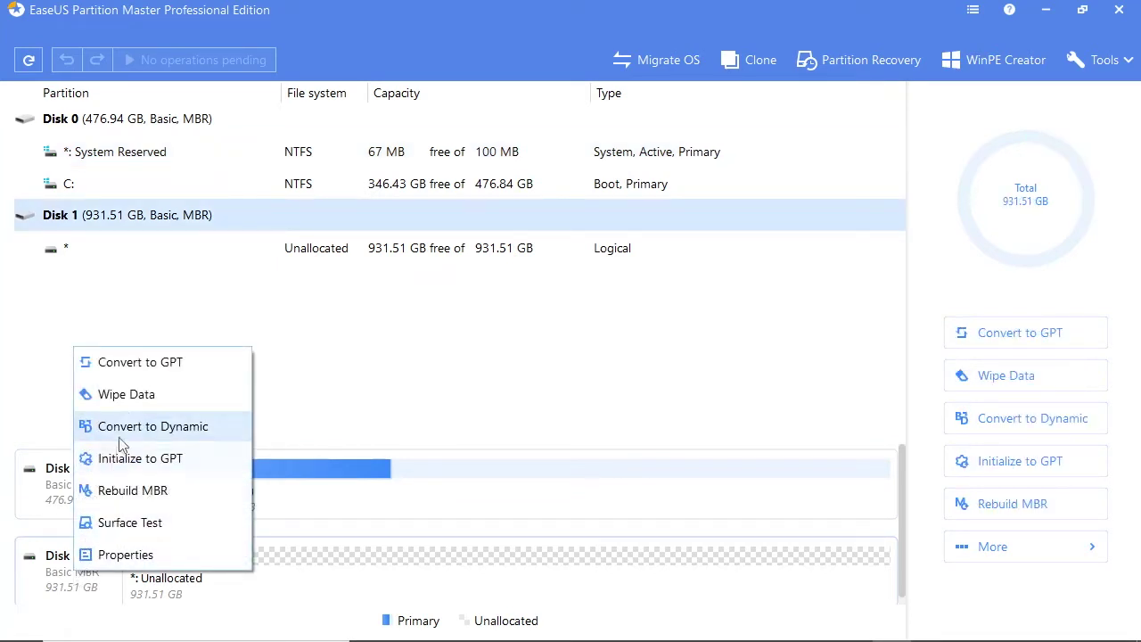
pyautogui.click(128, 403)
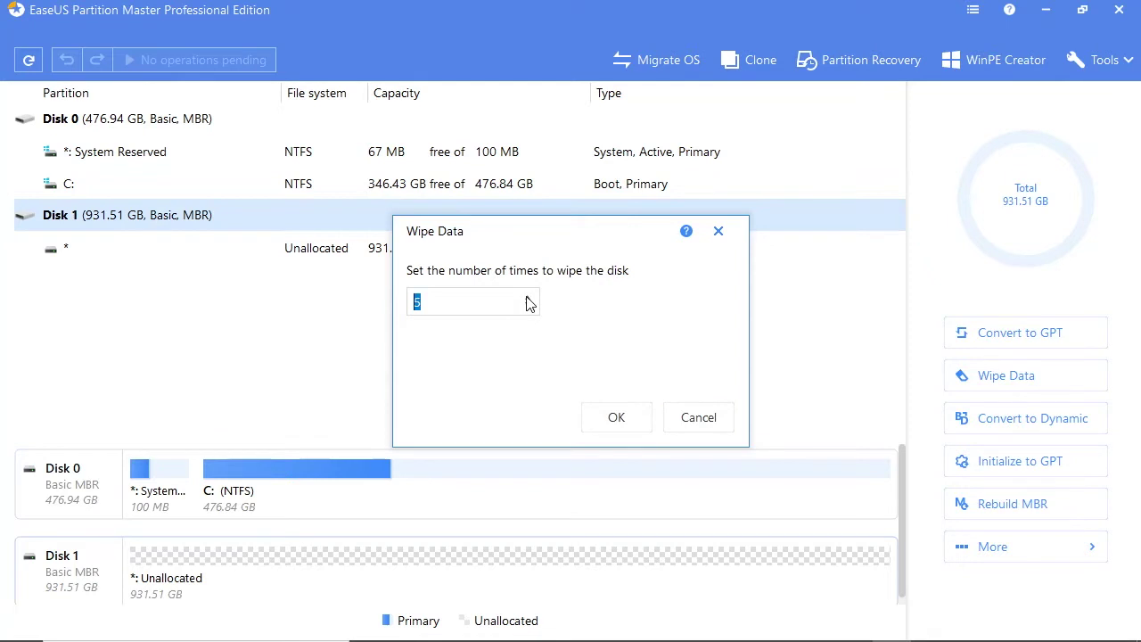
pyautogui.click(618, 418)
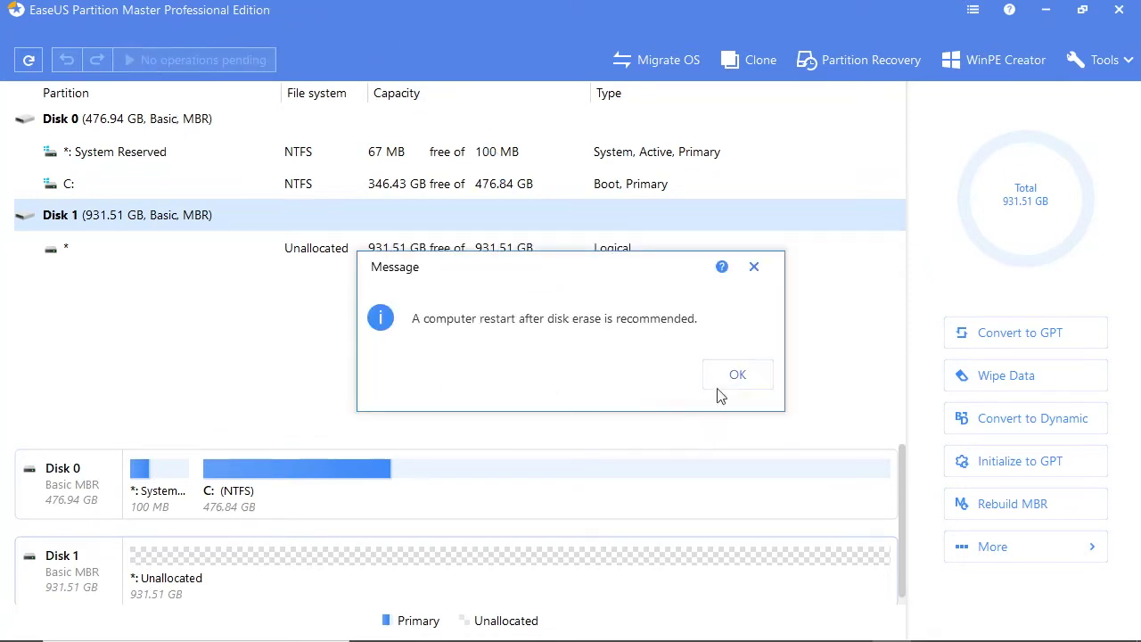
pyautogui.click(733, 380)
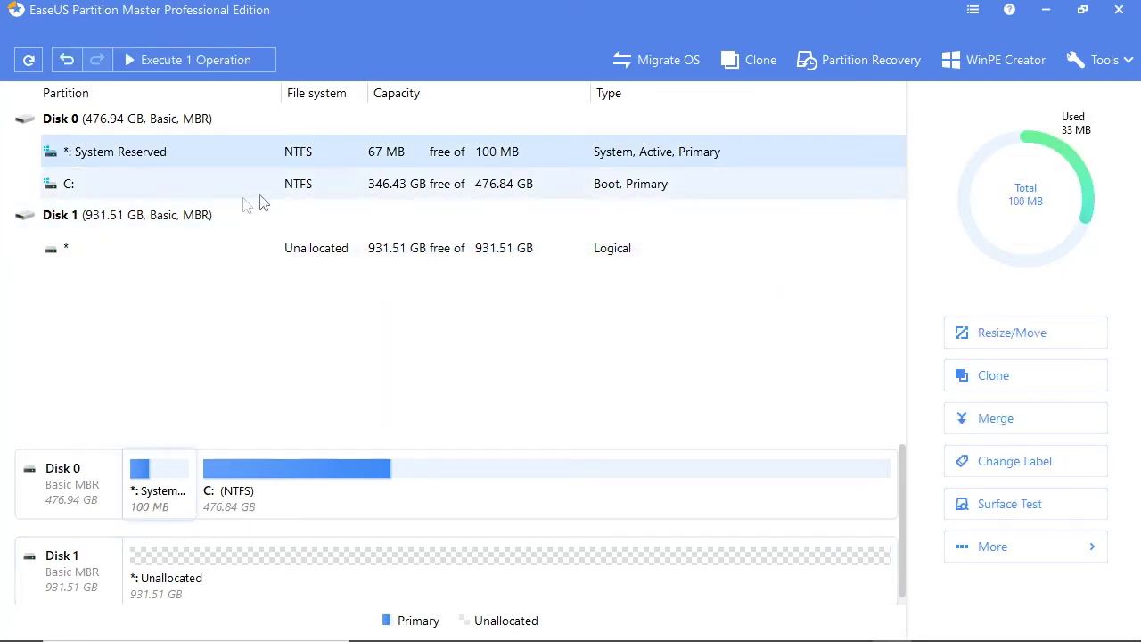
# Apply the one pending Disk 1 wipe and close the report once it reaches 100%.
pyautogui.click(171, 59)
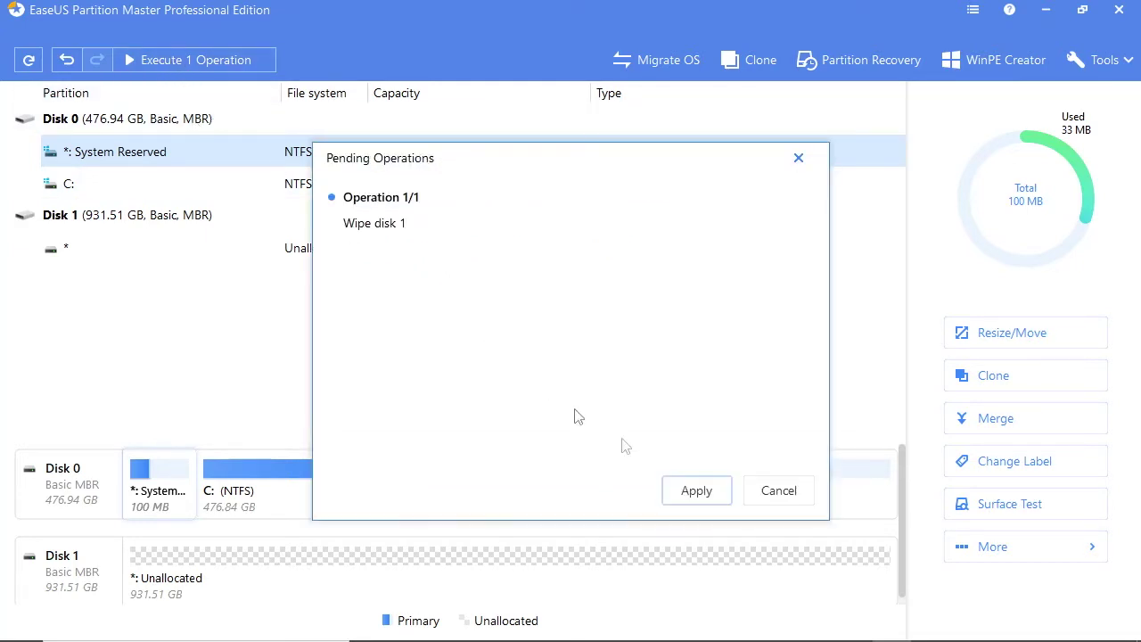
pyautogui.click(699, 493)
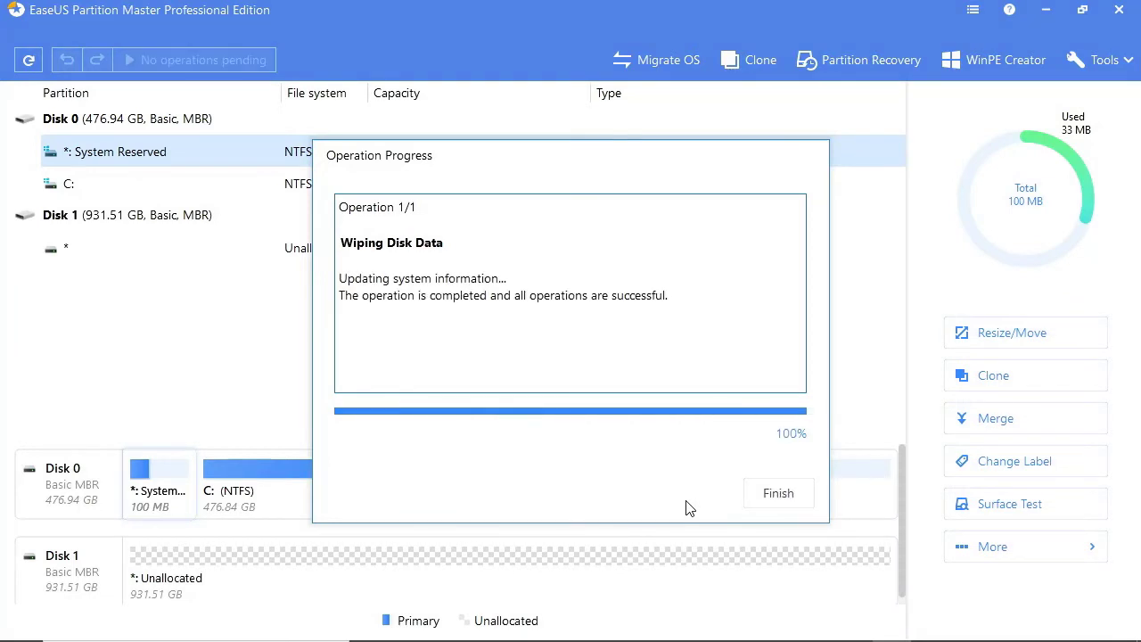
pyautogui.click(786, 496)
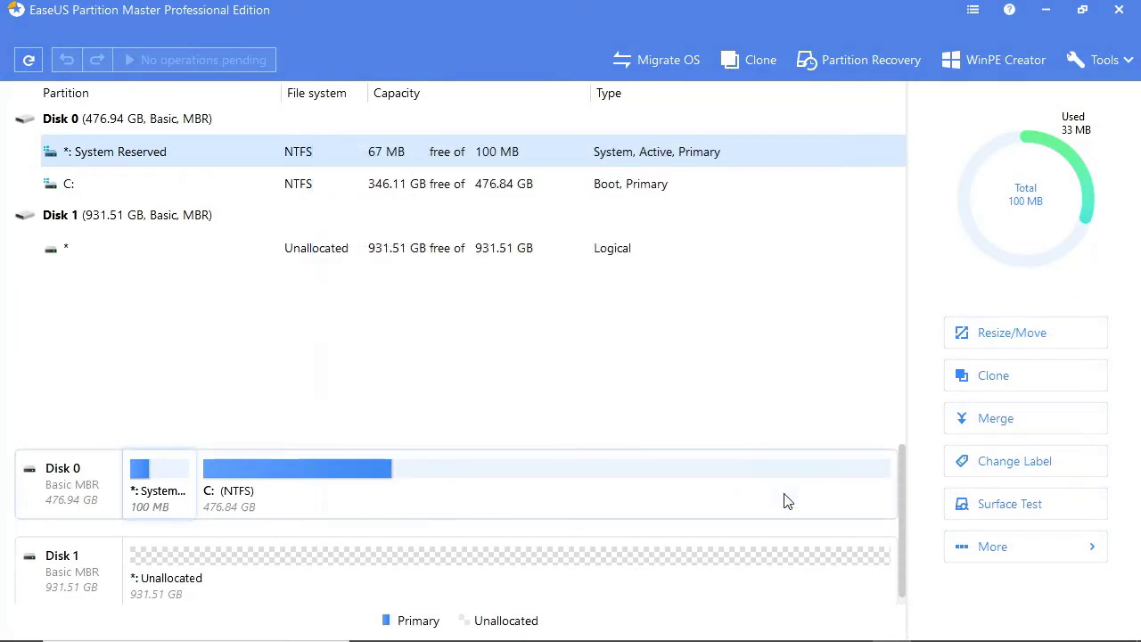
# Start a Surface Test on Disk 1's unallocated space.
pyautogui.click(966, 416)
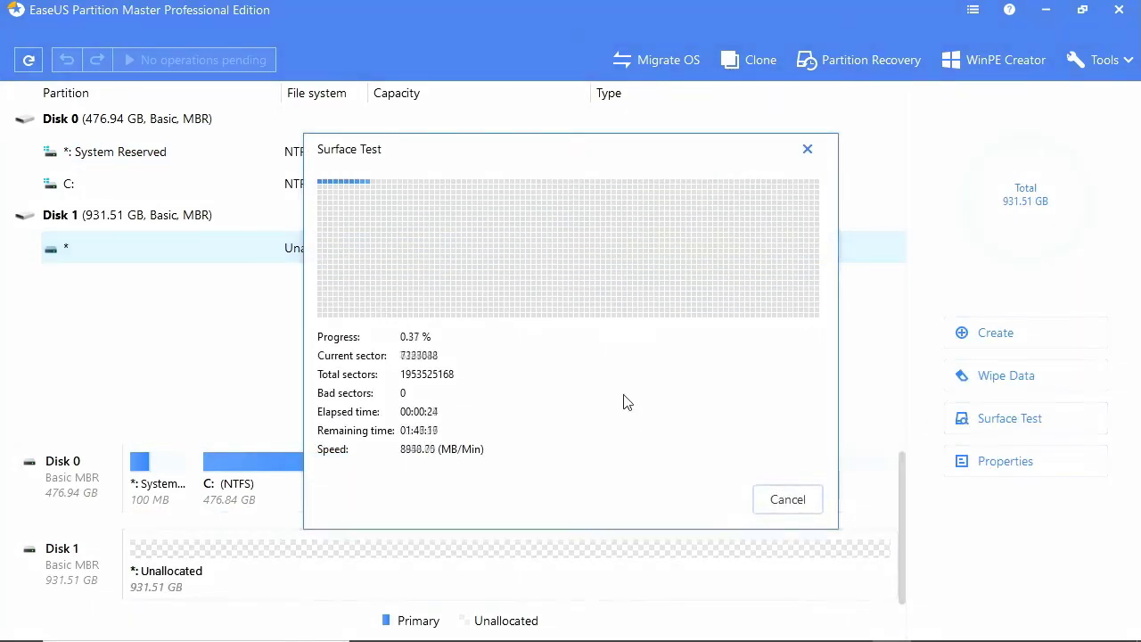